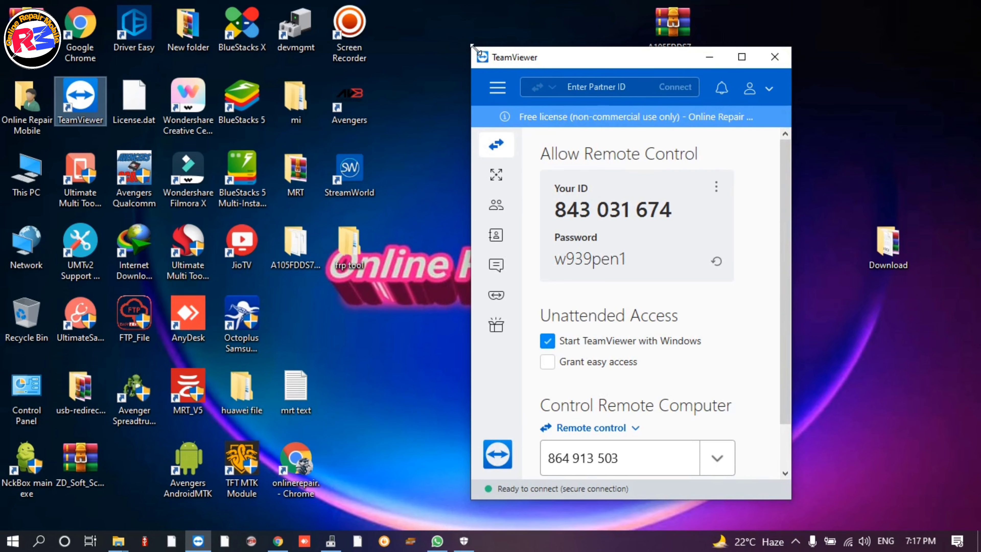
- Enlarge the TeamViewer window, minimize it and refresh the desktop
drag(473, 47, 224, 1)
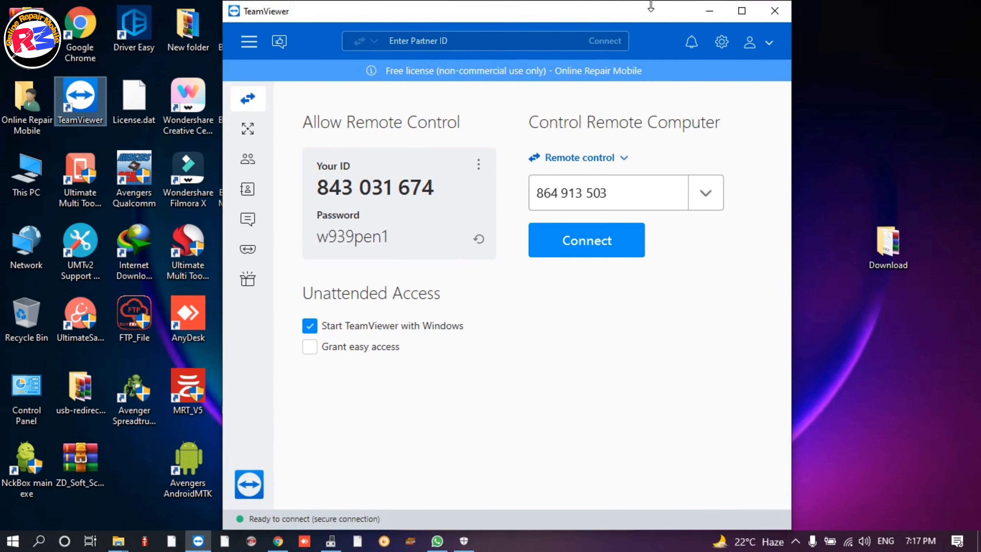
click(709, 10)
right_click(489, 131)
click(509, 171)
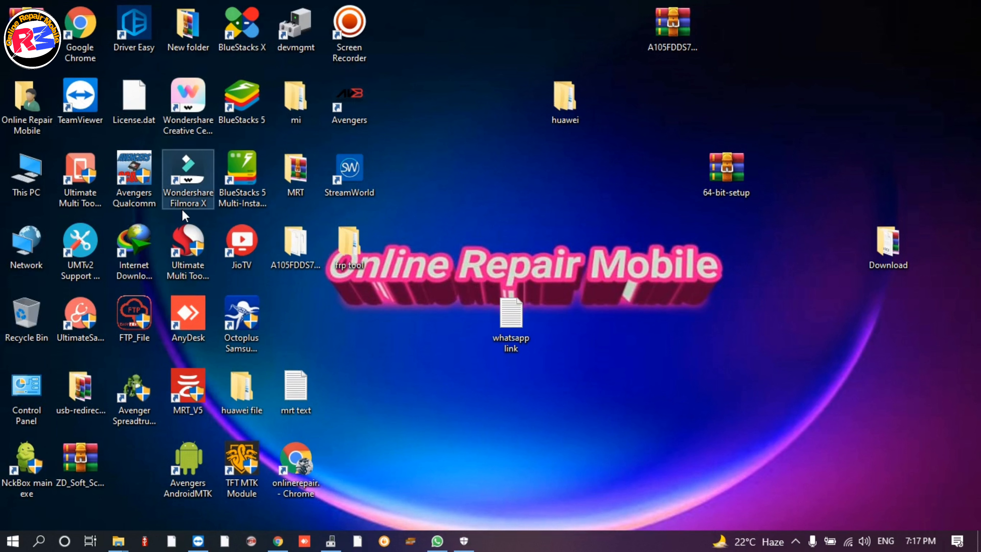
- Switch to Chrome and search Google for teamviewer in a new tab
click(278, 541)
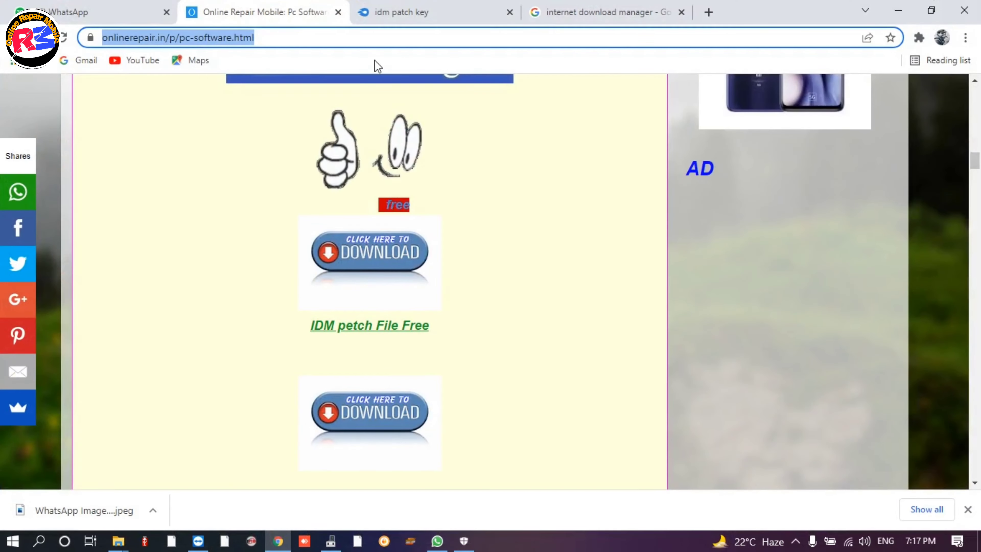
click(652, 10)
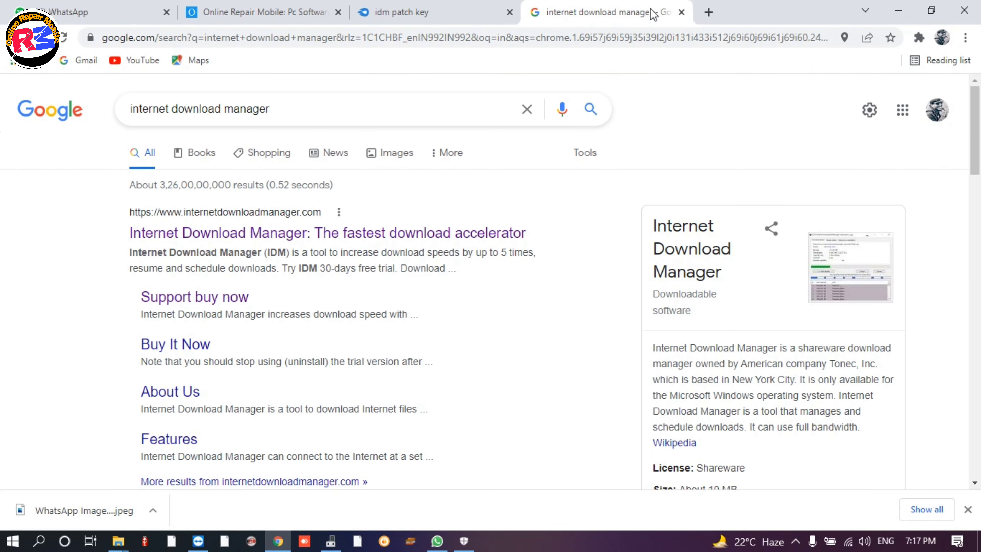
click(709, 11)
click(460, 40)
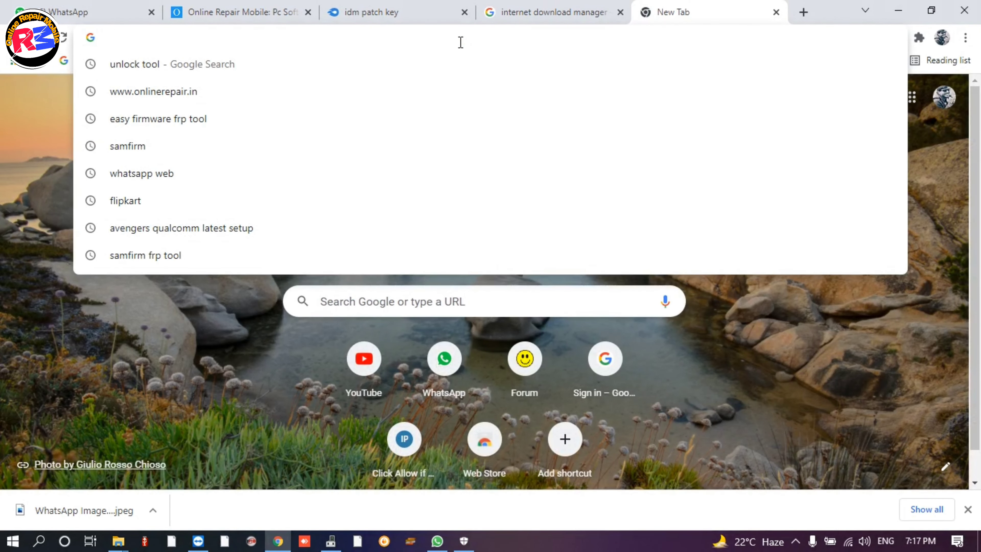
text(te)
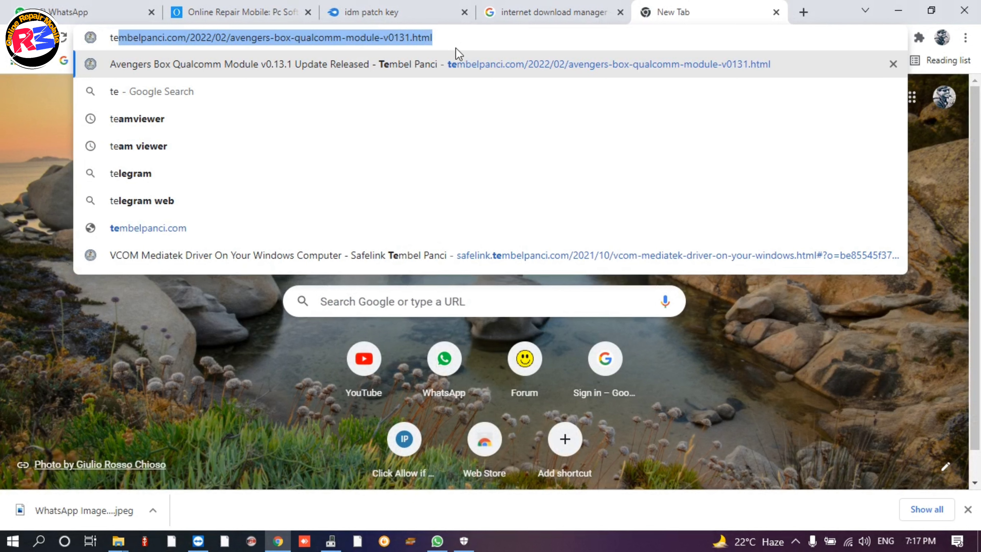
click(431, 112)
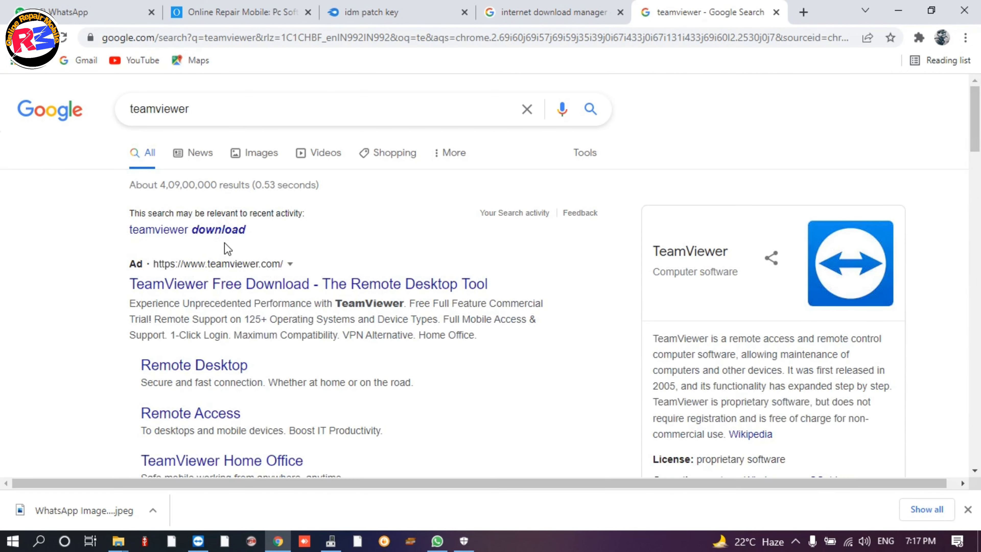
- Open TeamViewer's Remote Desktop result and go to the 64-bit and 32-bit download options for Windows
click(282, 364)
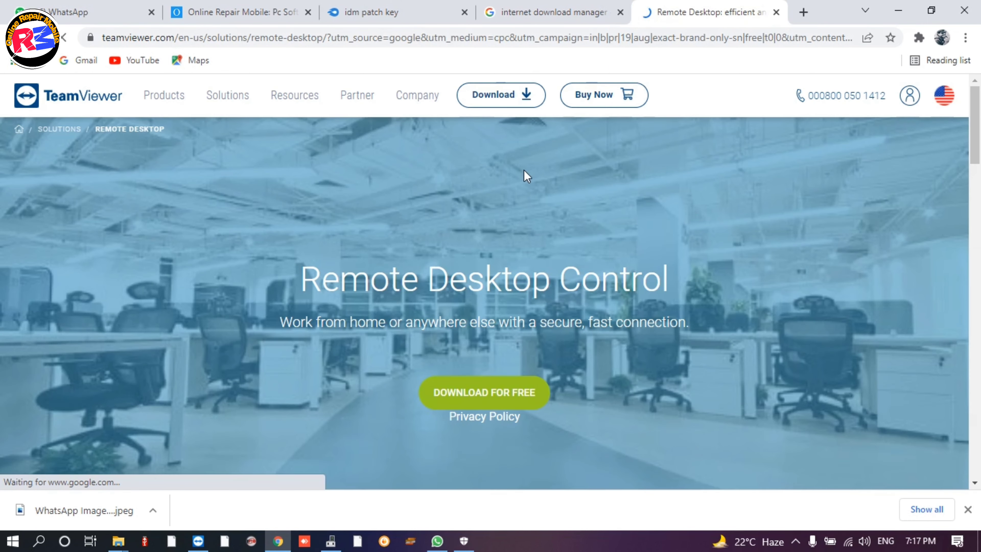
click(501, 101)
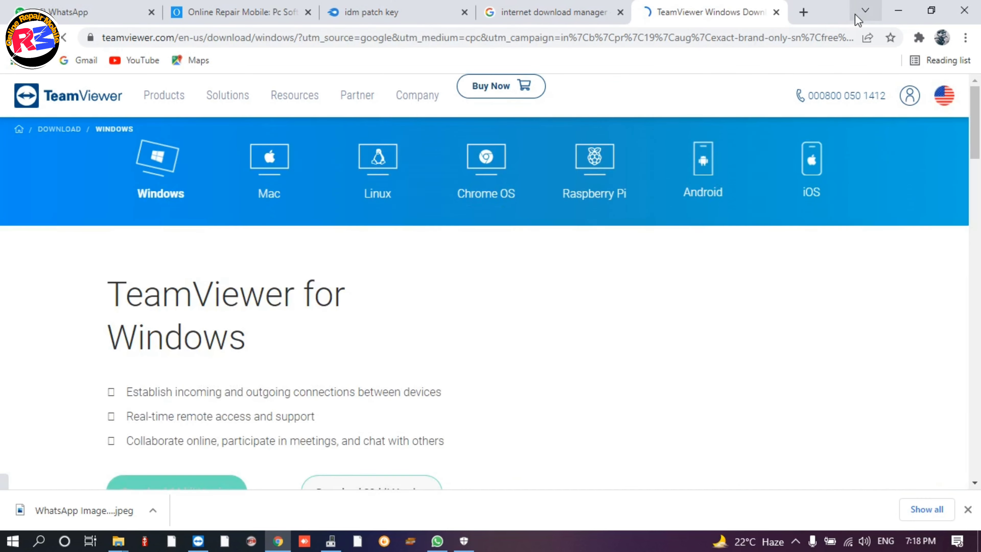
scroll(292, 324, down, 5)
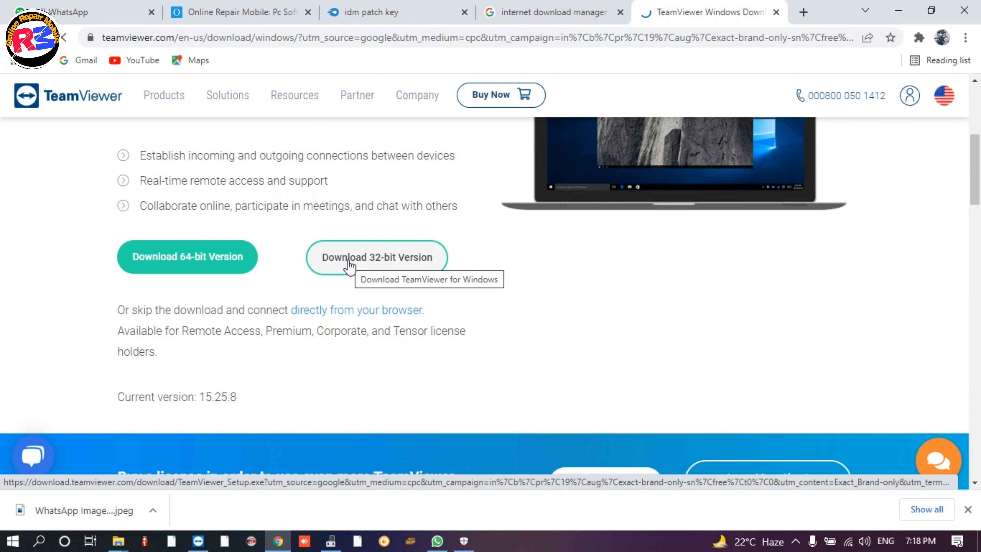
- Check the computer's system type in the properties of This PC, then minimize the Settings window
click(897, 11)
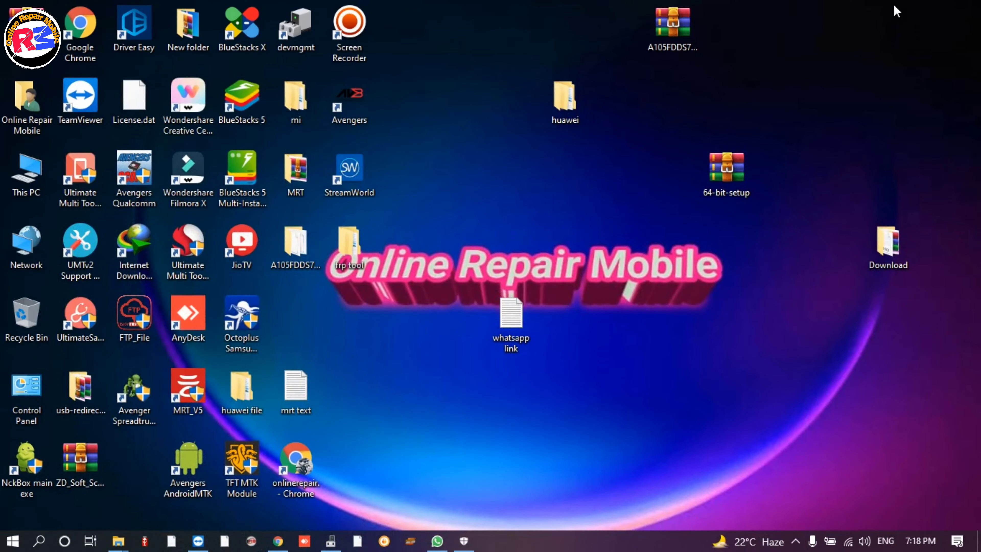
right_click(19, 168)
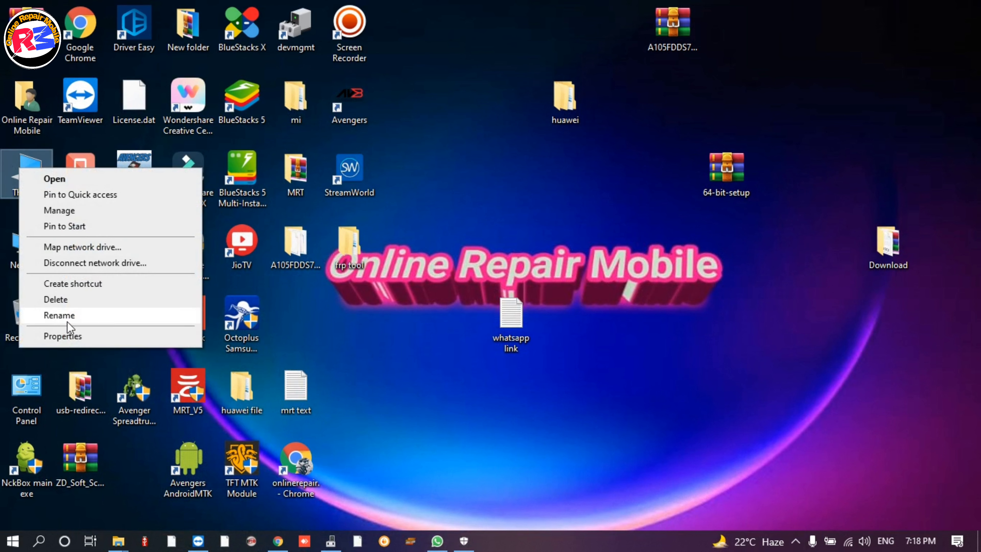
right_click(26, 158)
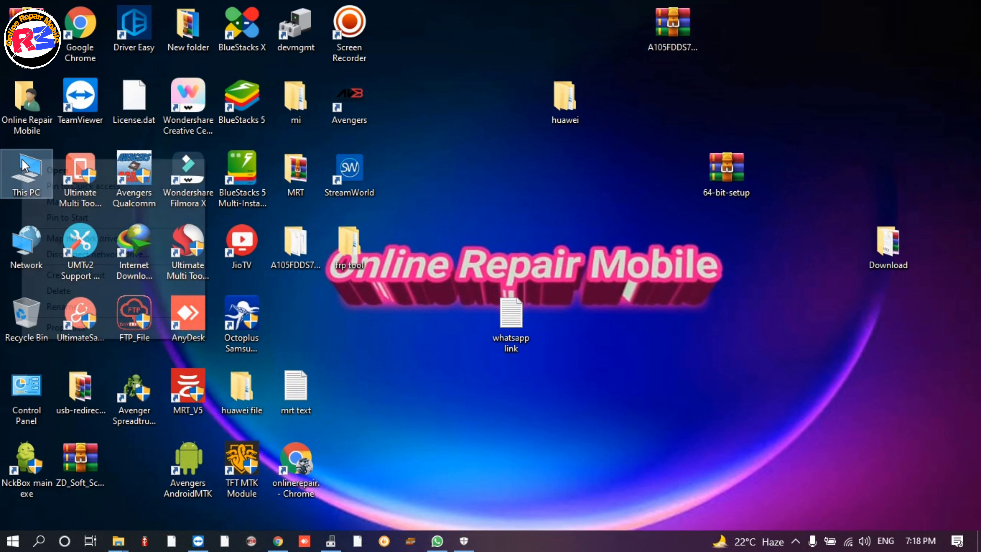
click(486, 161)
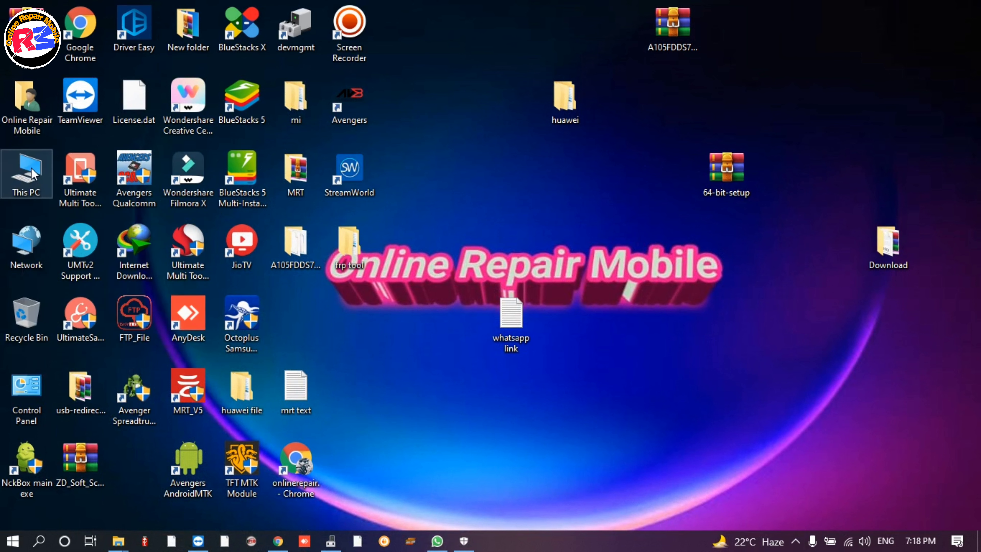
right_click(24, 180)
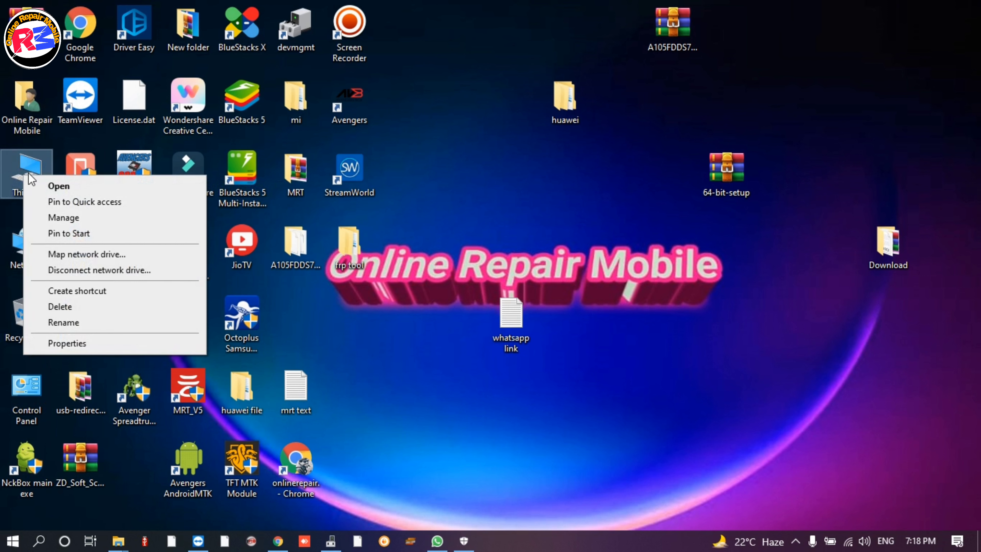
click(64, 343)
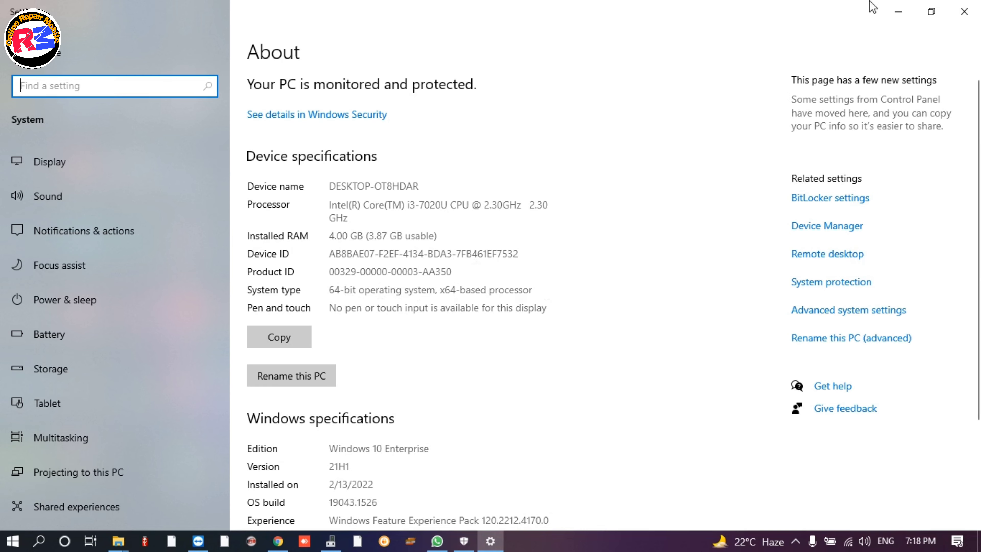
click(898, 12)
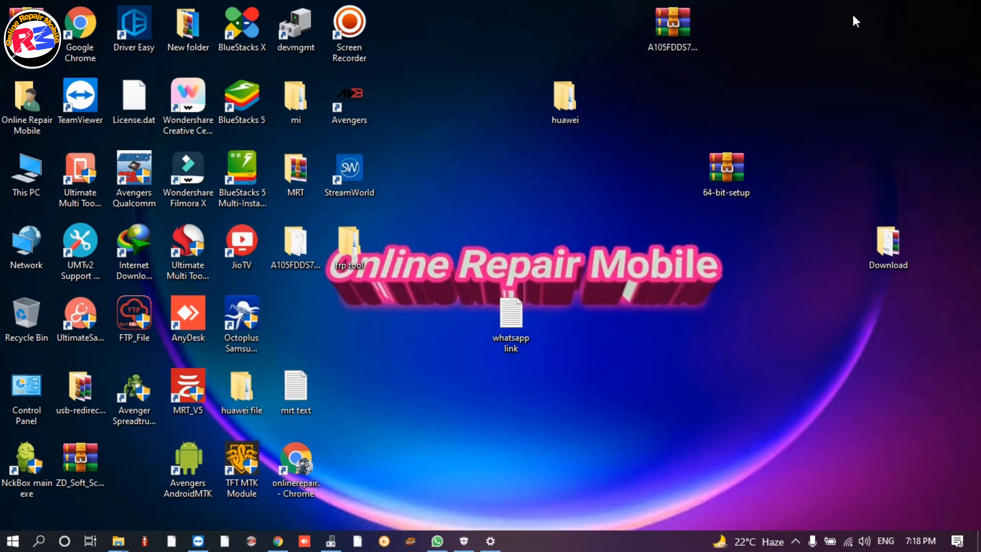
- Download the 64-bit TeamViewer setup from the Chrome page with IDM, saving it as TeamViewer_Setup_x64.exe in the Programs category
click(278, 541)
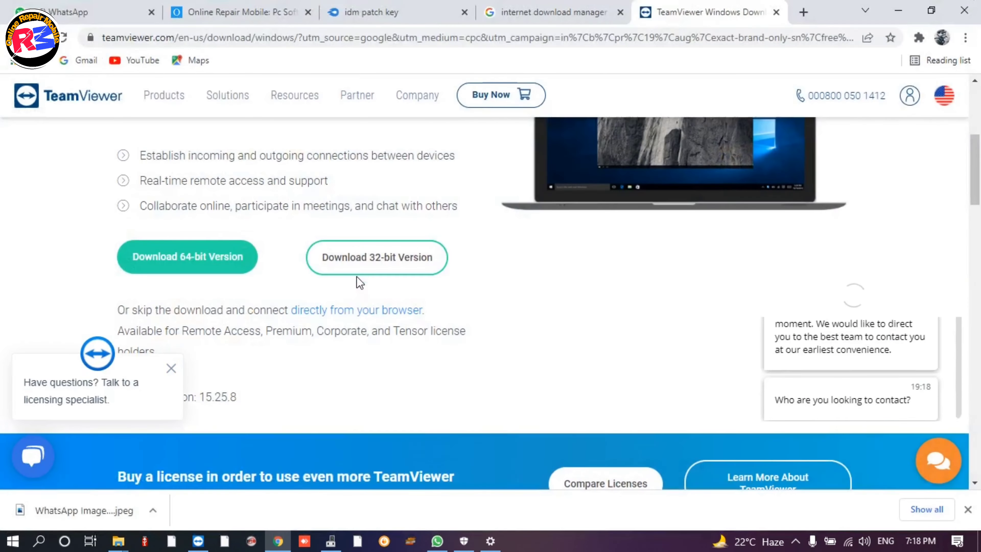
right_click(184, 257)
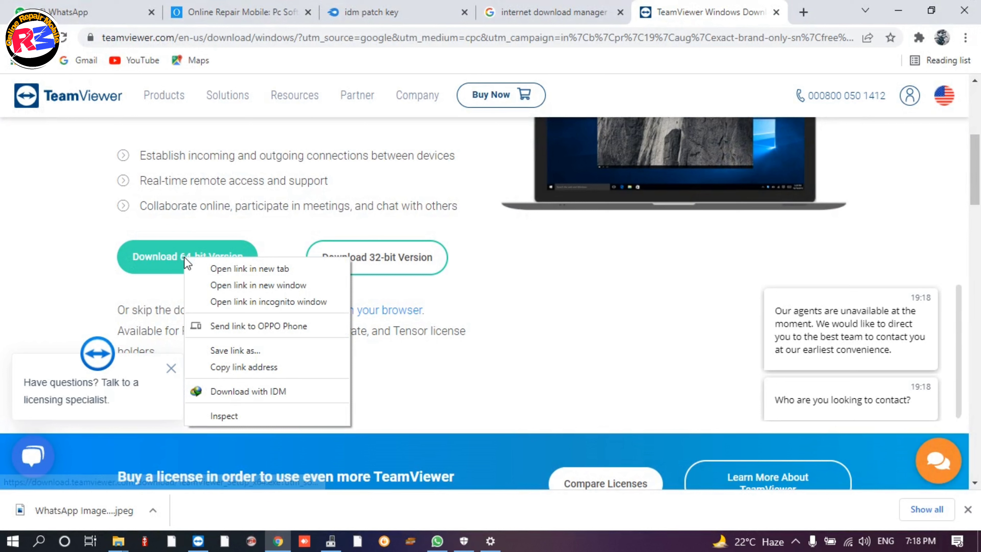
click(236, 390)
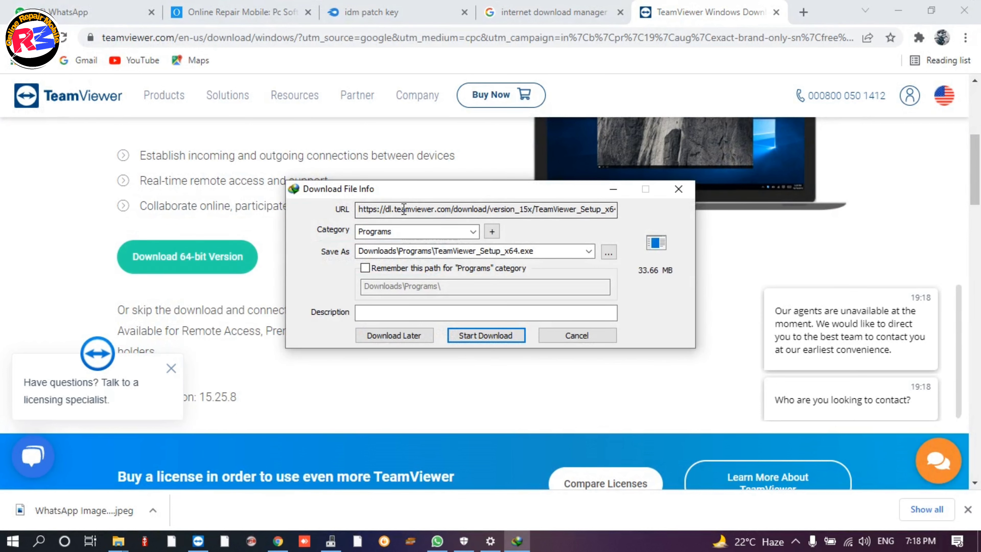
drag(405, 188, 634, 187)
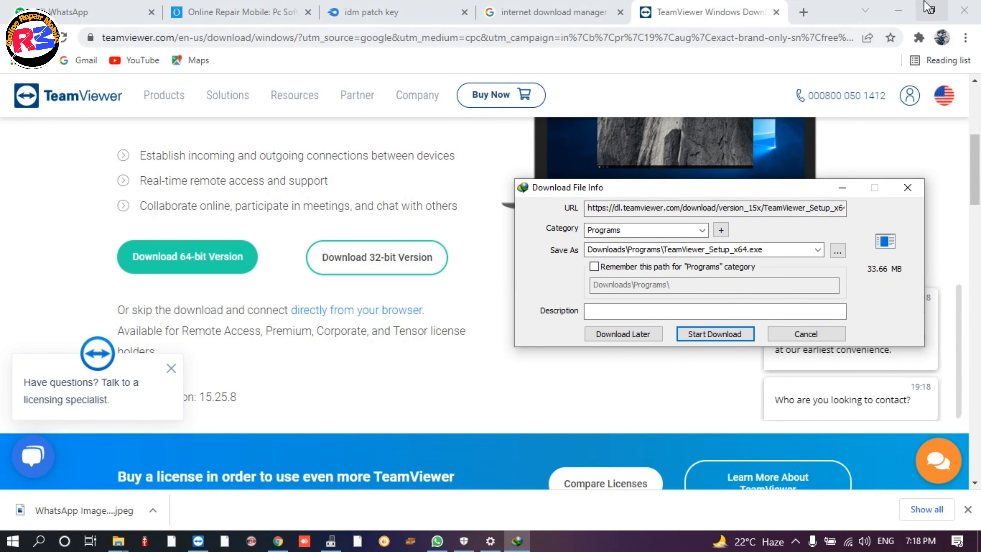
click(901, 8)
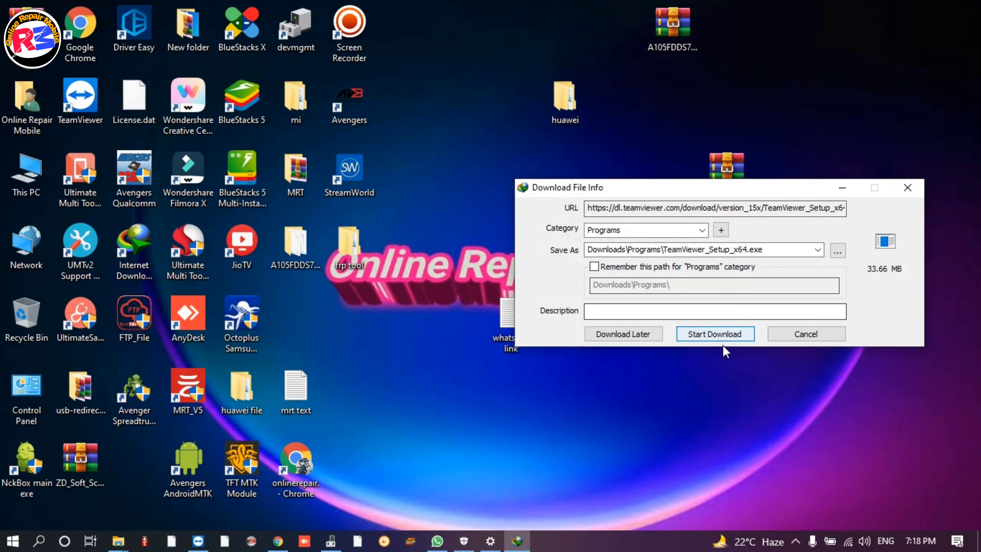
click(718, 333)
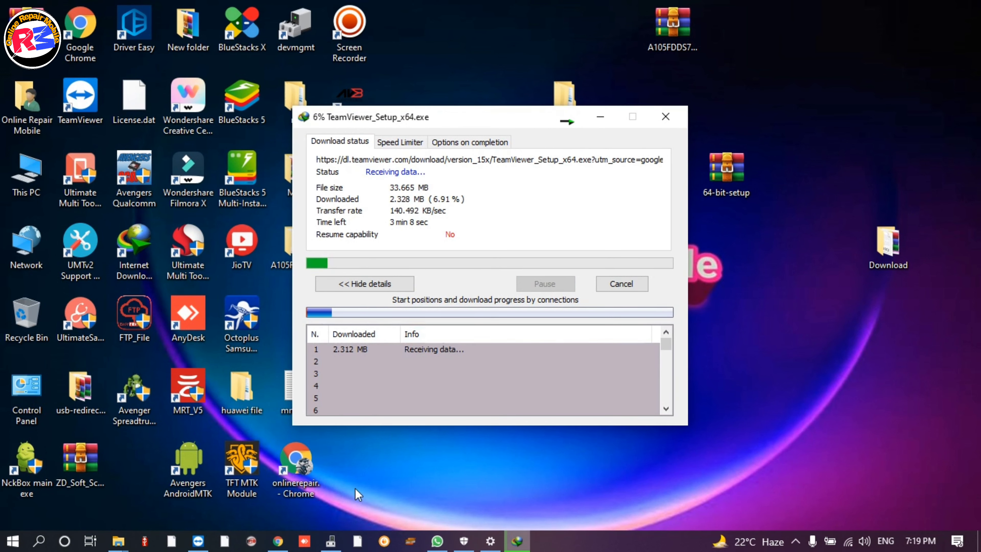
- Review the Internet Download Manager results and the Online Repair Mobile PC Software page in Chrome, and open that site's Support link
click(279, 541)
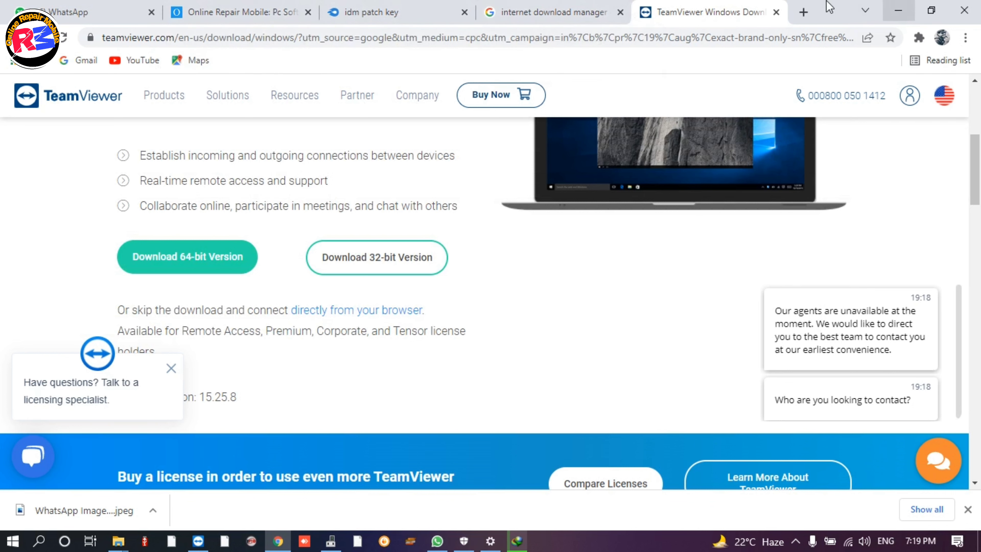
click(568, 12)
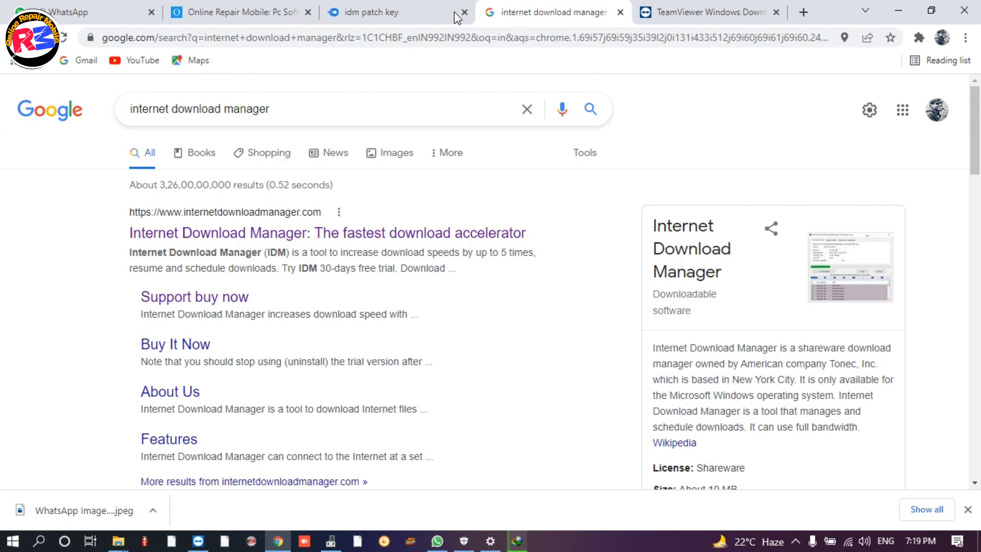
click(266, 11)
scroll(576, 139, up, 10)
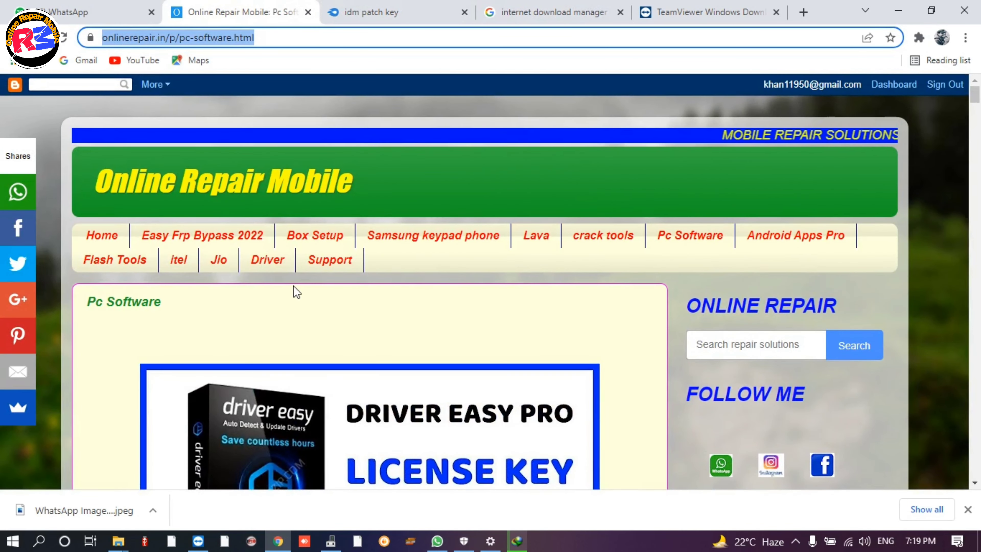
click(321, 261)
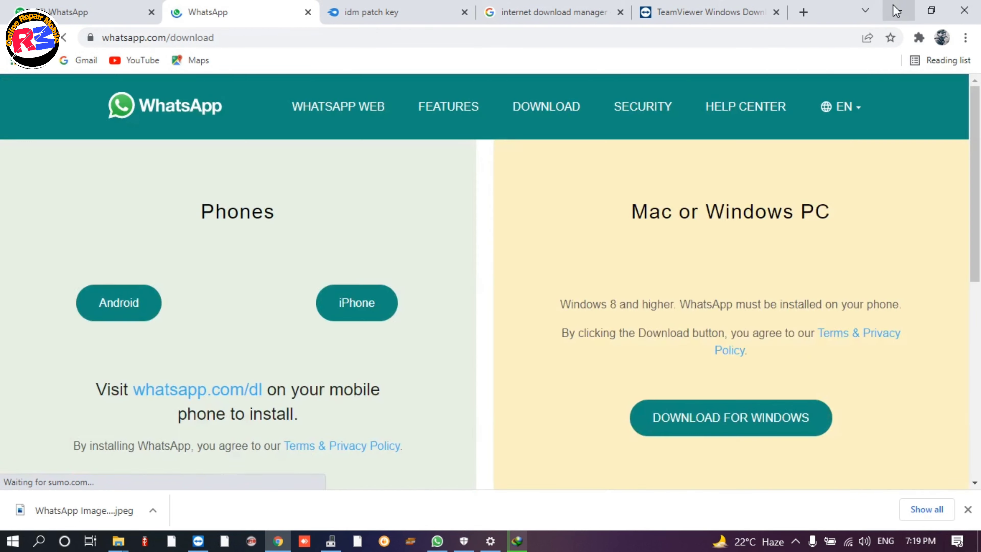
click(897, 12)
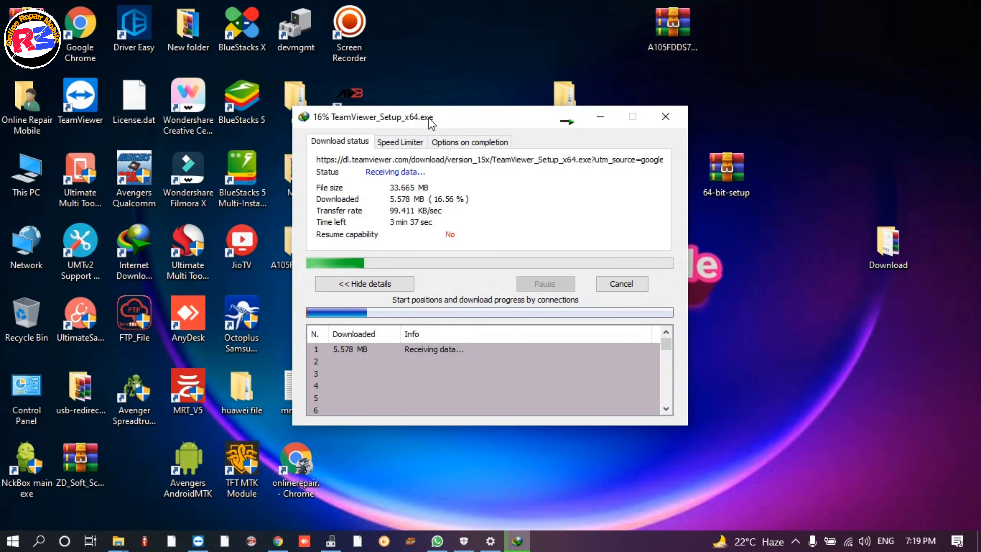
drag(432, 113, 560, 139)
right_click(447, 79)
click(473, 122)
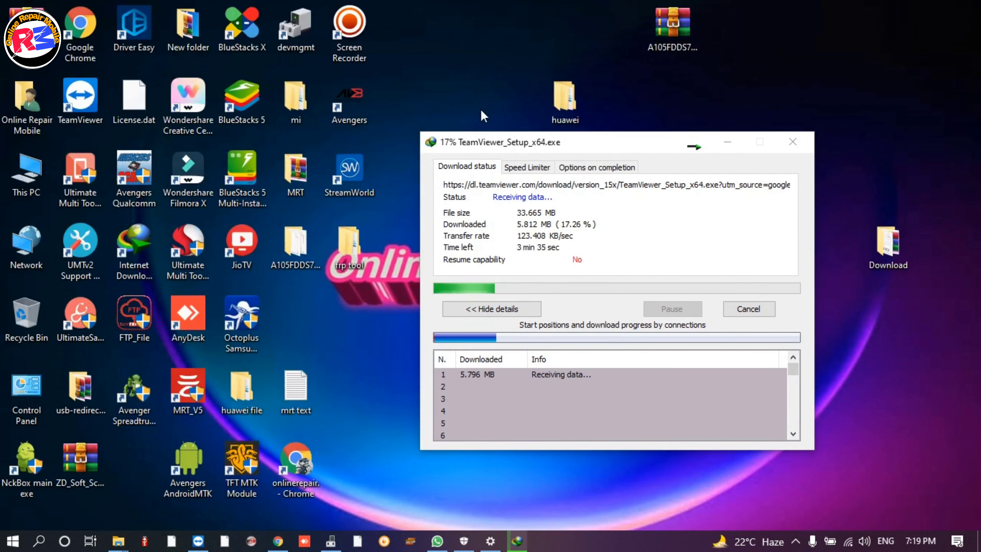
drag(543, 147, 556, 192)
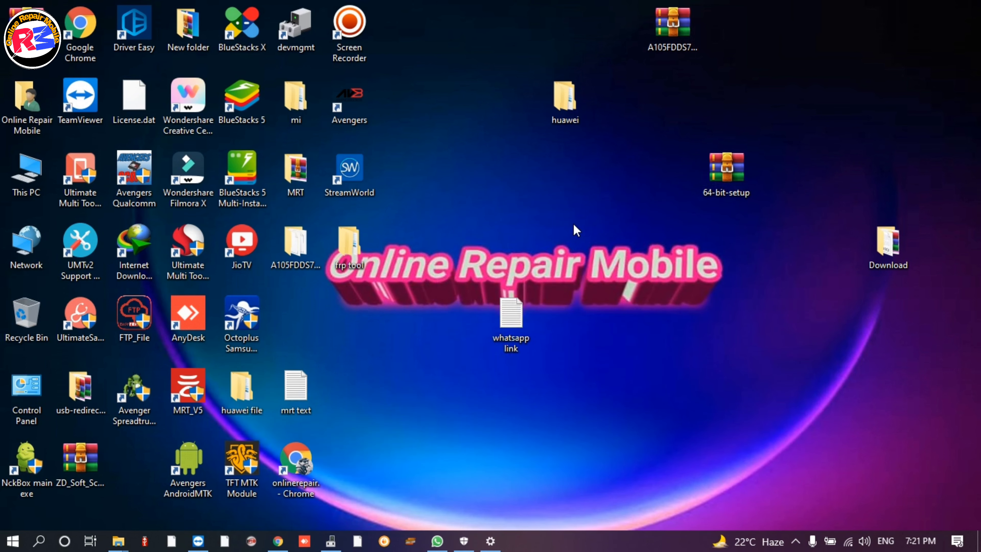
right_click(583, 169)
click(614, 211)
- Open the folder of the downloaded TeamViewer_Setup_x64 from Internet Download Manager and run the installer, minimizing the open windows
click(794, 540)
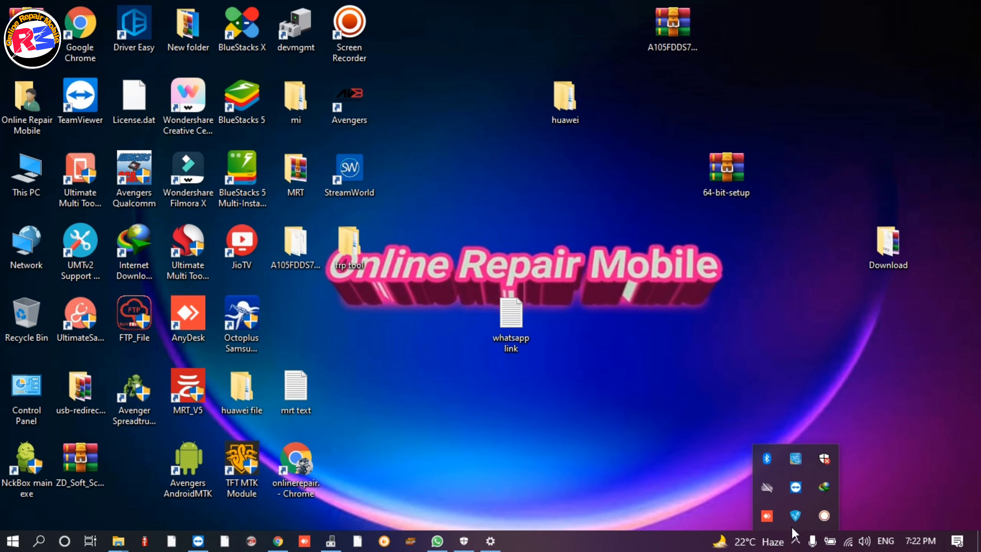
double_click(823, 493)
right_click(399, 362)
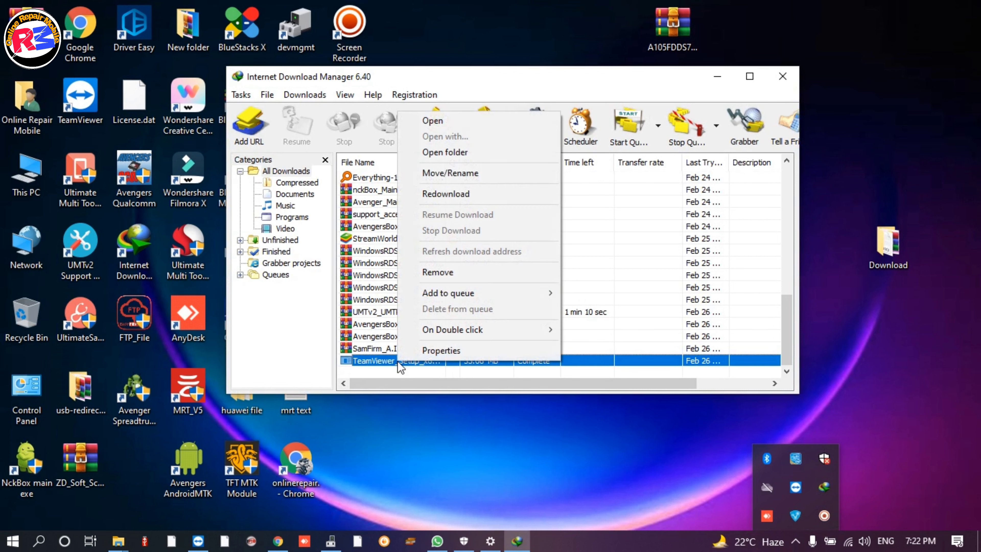
click(452, 155)
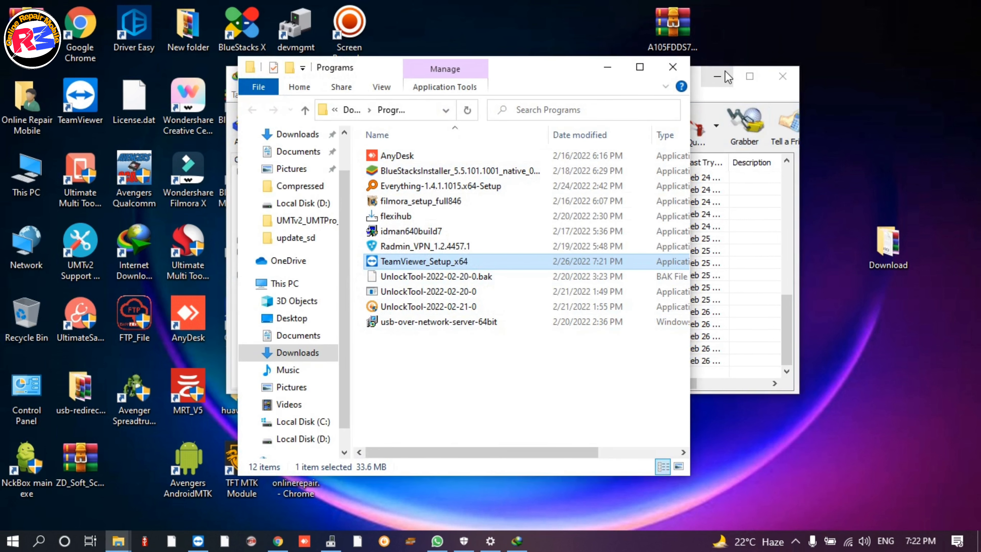
click(719, 76)
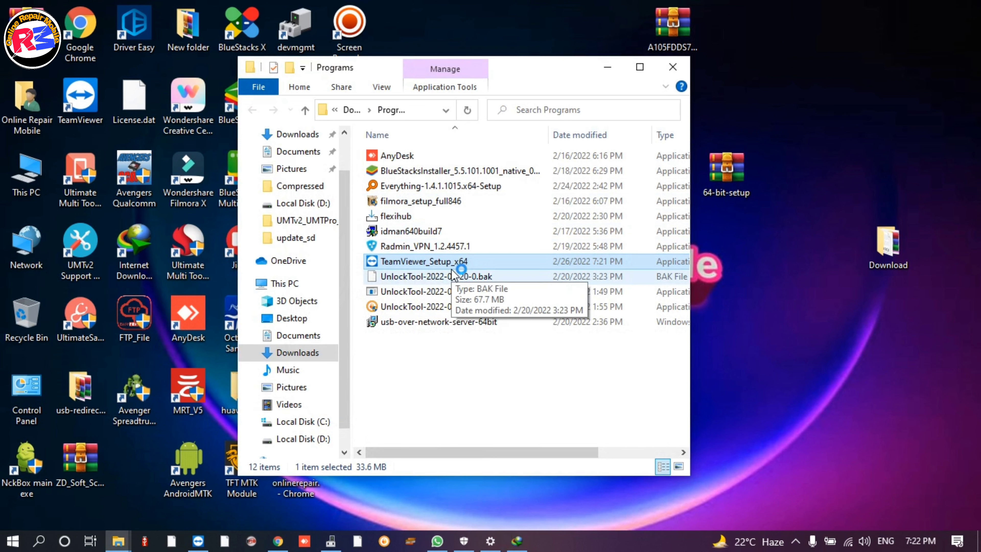
click(606, 67)
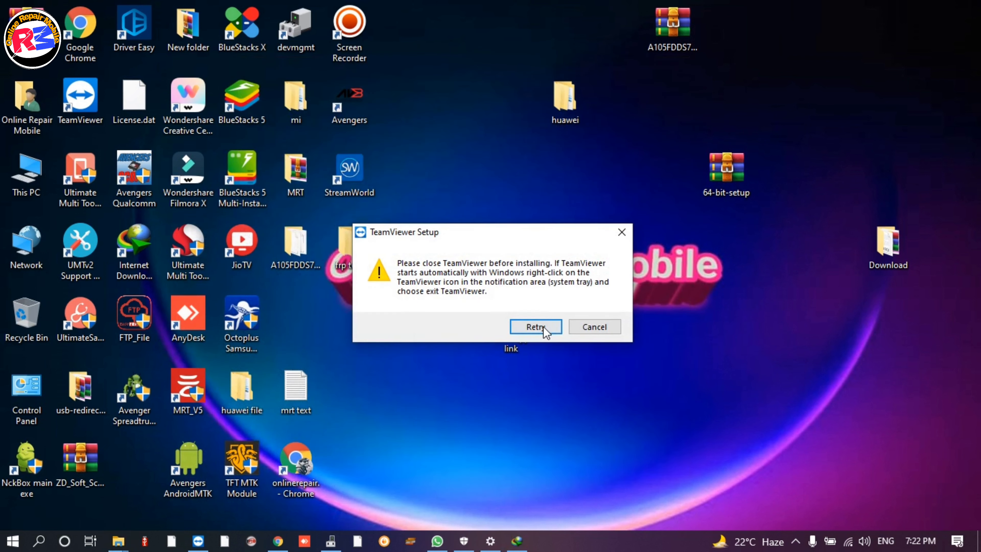
- Cancel the TeamViewer setup and start uninstalling the existing TeamViewer from the Control Panel's list of installed programs
click(599, 328)
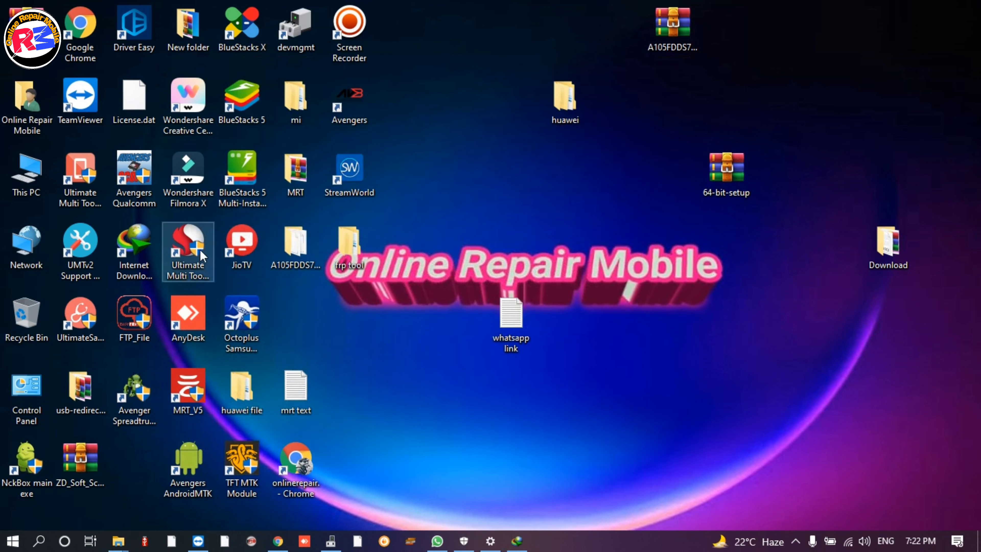
double_click(25, 384)
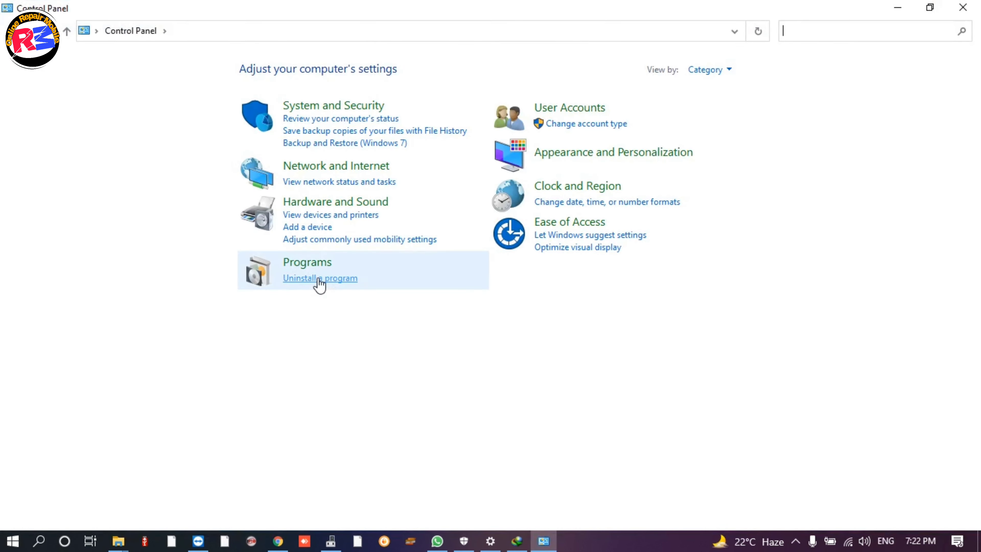
click(320, 278)
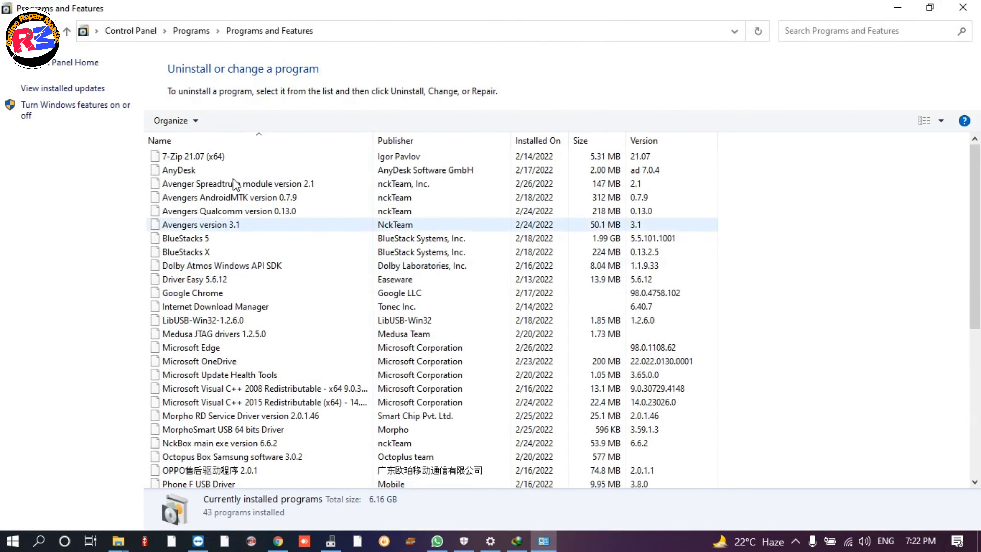
scroll(193, 340, down, 6)
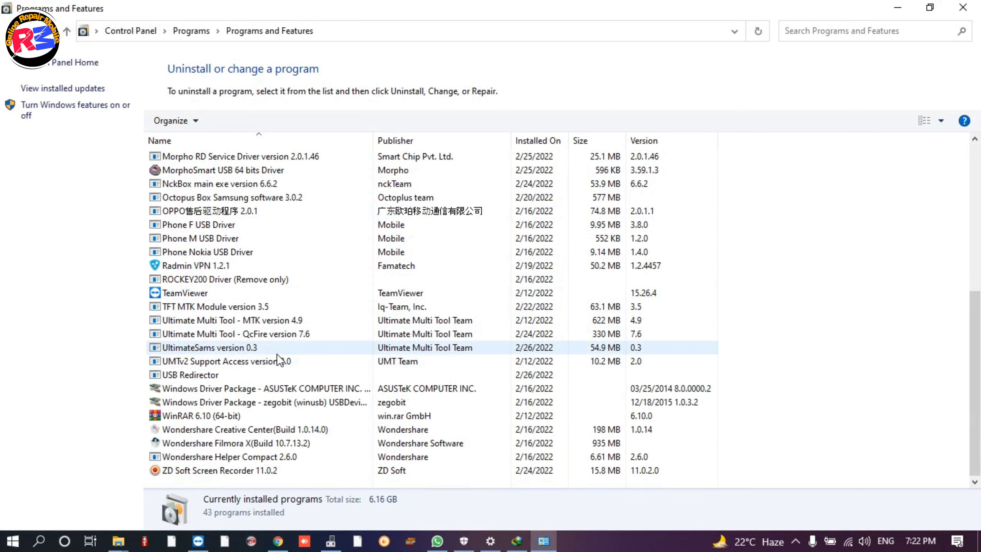
key(t)
click(227, 121)
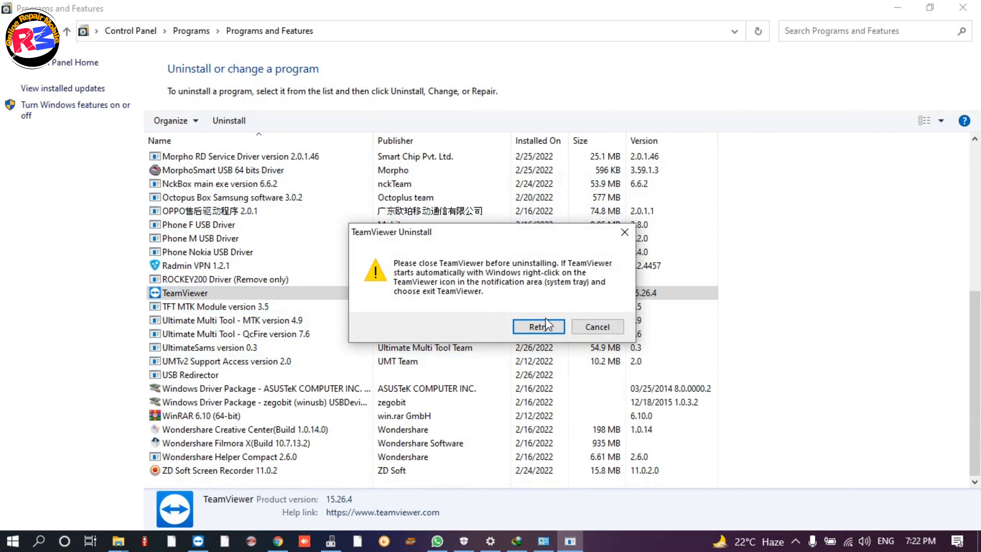
- Retry and complete the TeamViewer uninstall without removing settings, showing its details, then close the uninstaller and minimize the other open windows
click(547, 328)
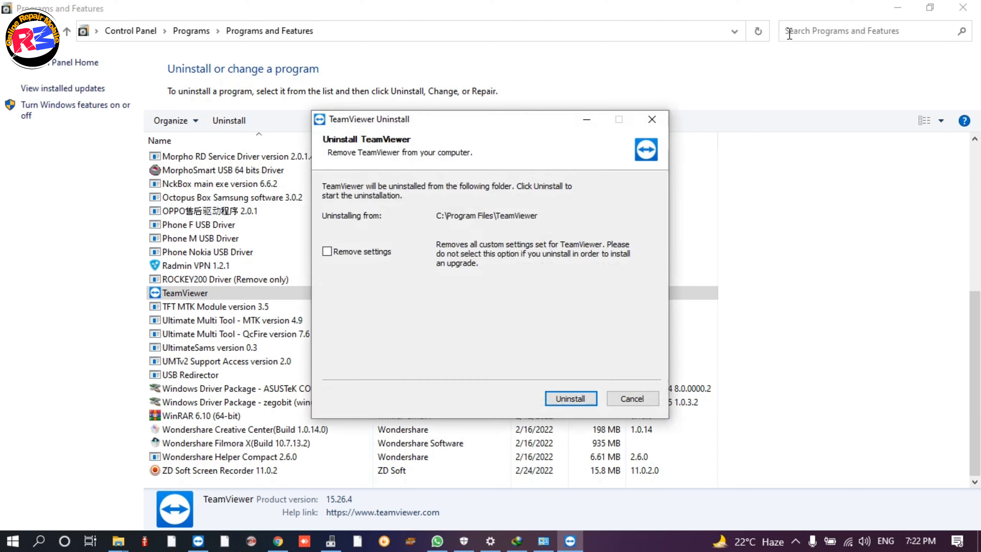
click(569, 403)
click(371, 220)
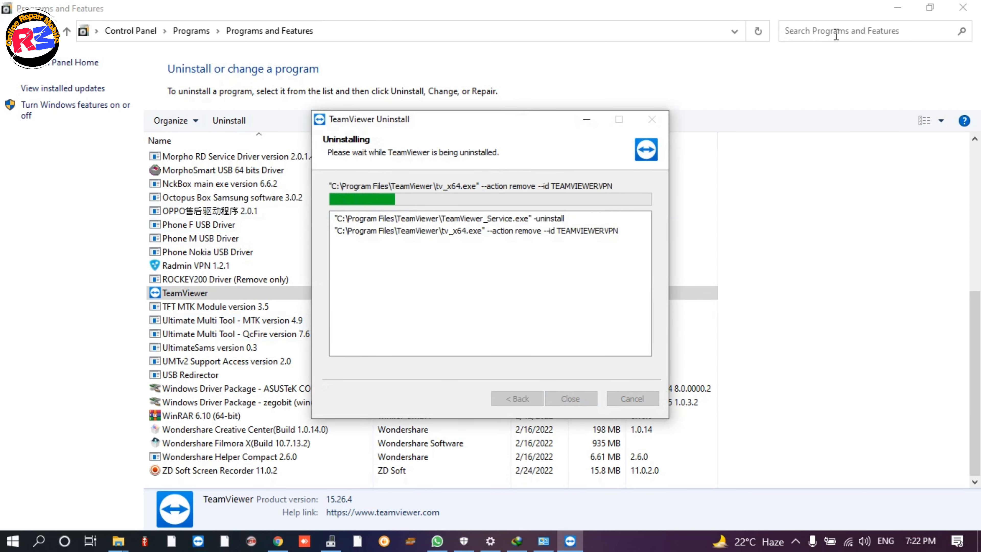
click(897, 8)
drag(473, 119, 657, 161)
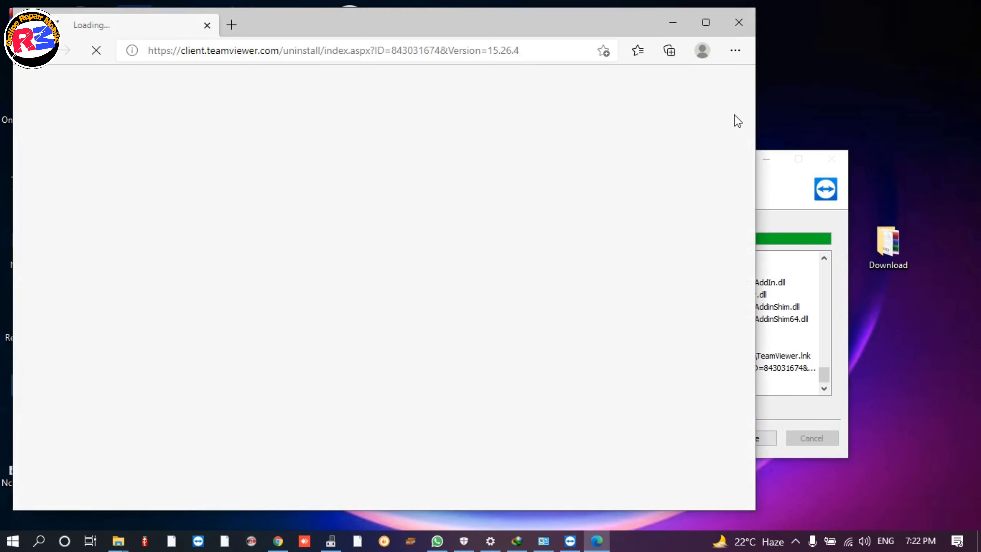
click(672, 22)
click(751, 438)
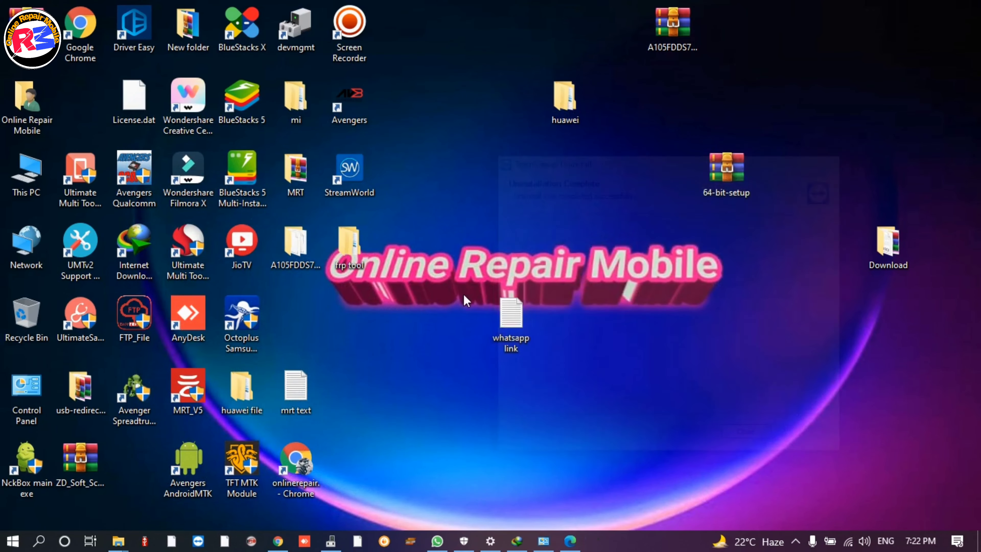
- Run TeamViewer_Setup_x64 from the Programs download folder and accept the license with Default installation and Show advanced settings enabled
click(119, 540)
click(334, 478)
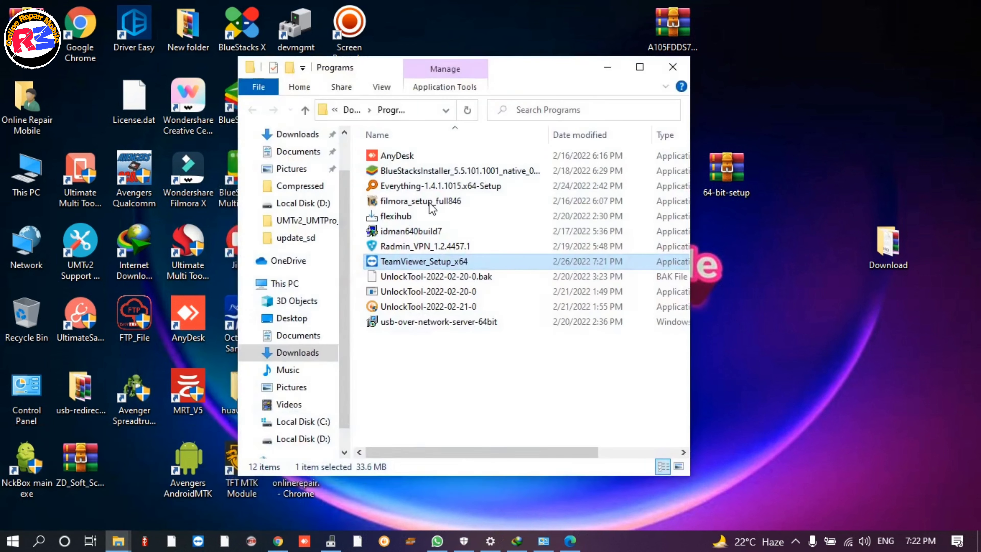
double_click(445, 262)
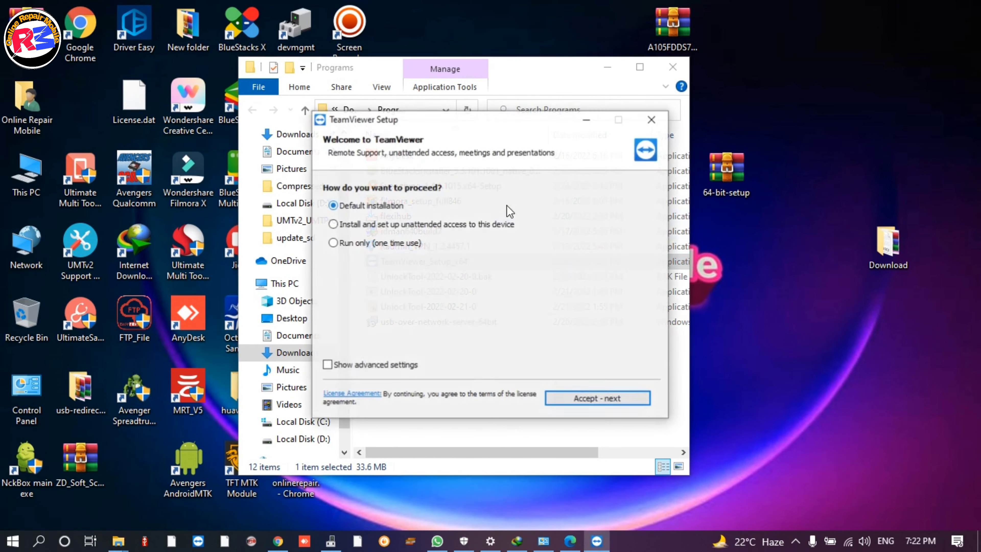
click(608, 65)
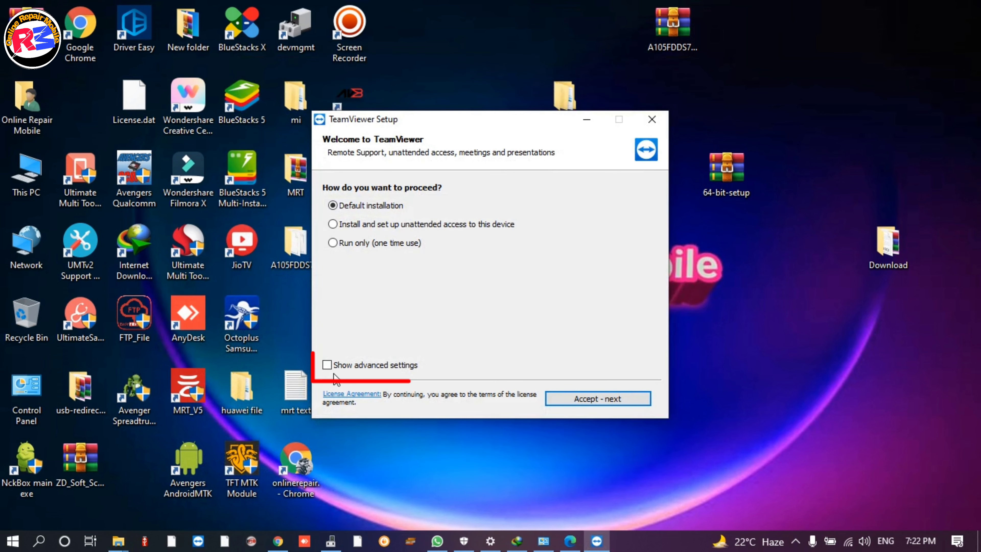
click(374, 367)
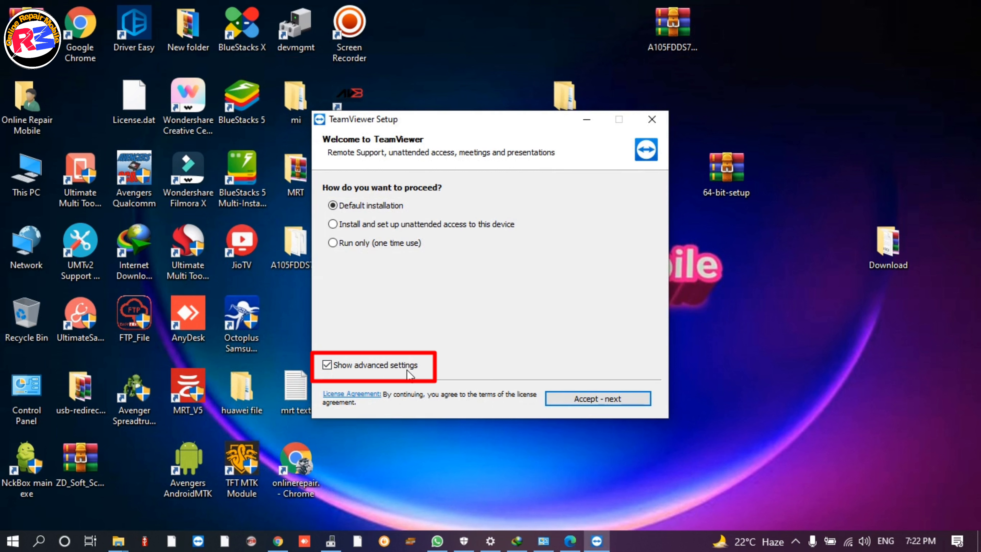
click(587, 398)
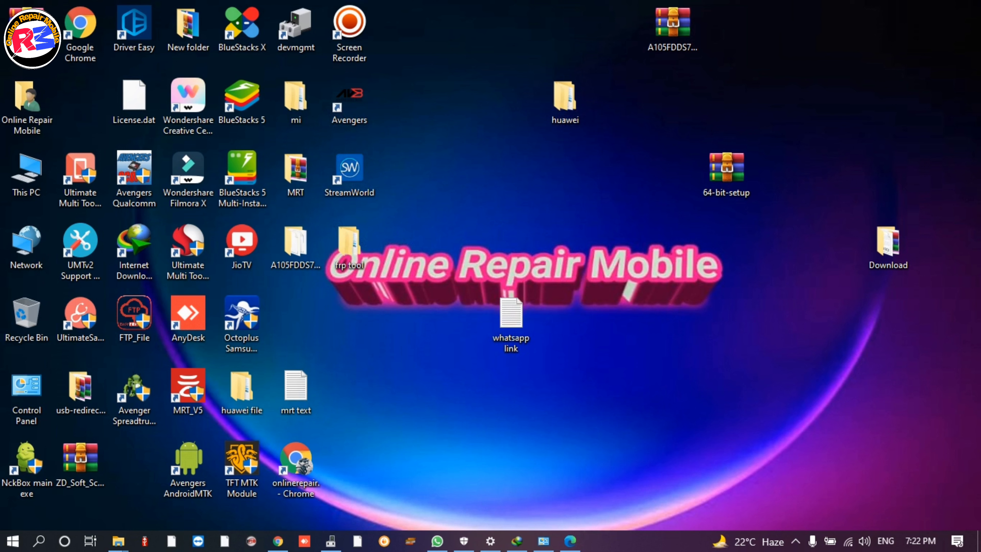